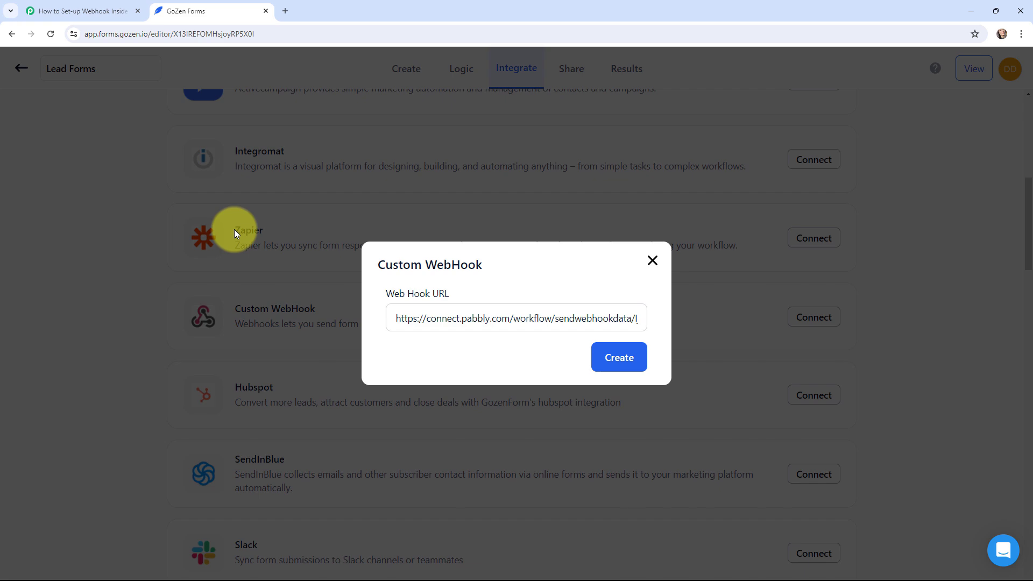
Switch to the Pabbly Connect workflow 'How to Set-up Webhook Inside GoZen Forms'
click(83, 11)
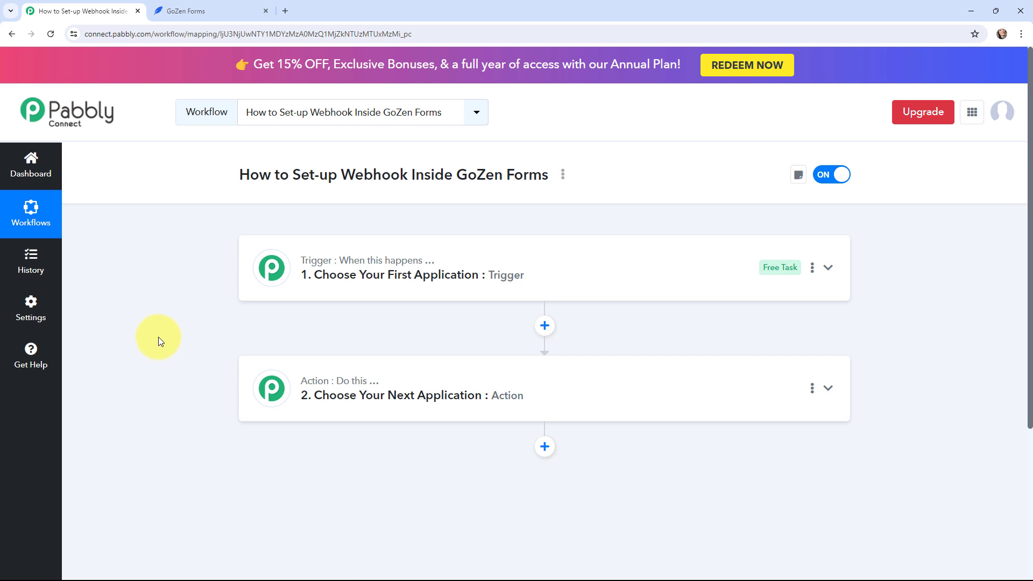
Search 'gozen' and set the trigger to GoZen Forms with the On Form Submission event
click(276, 293)
click(309, 342)
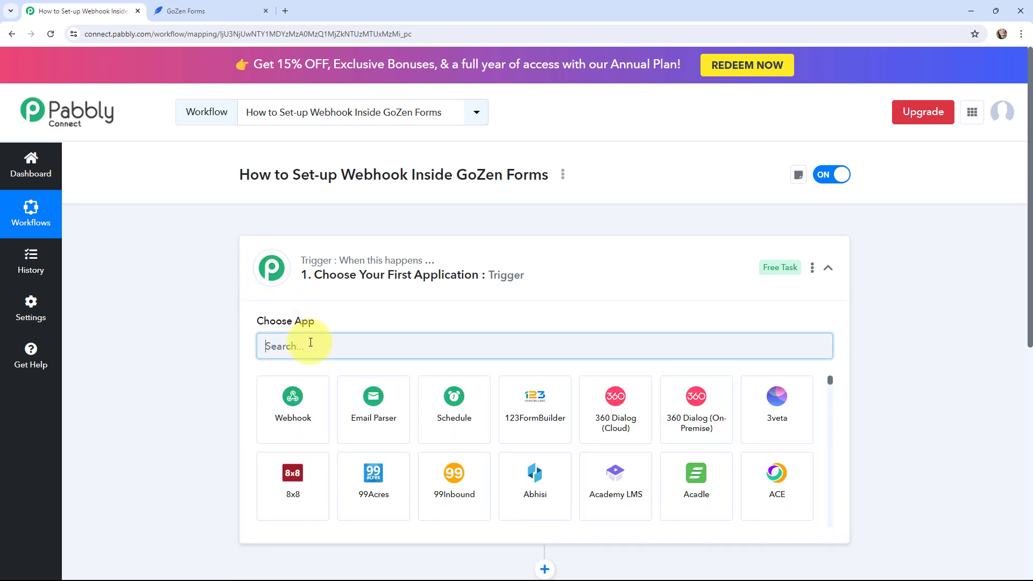
text(gozen)
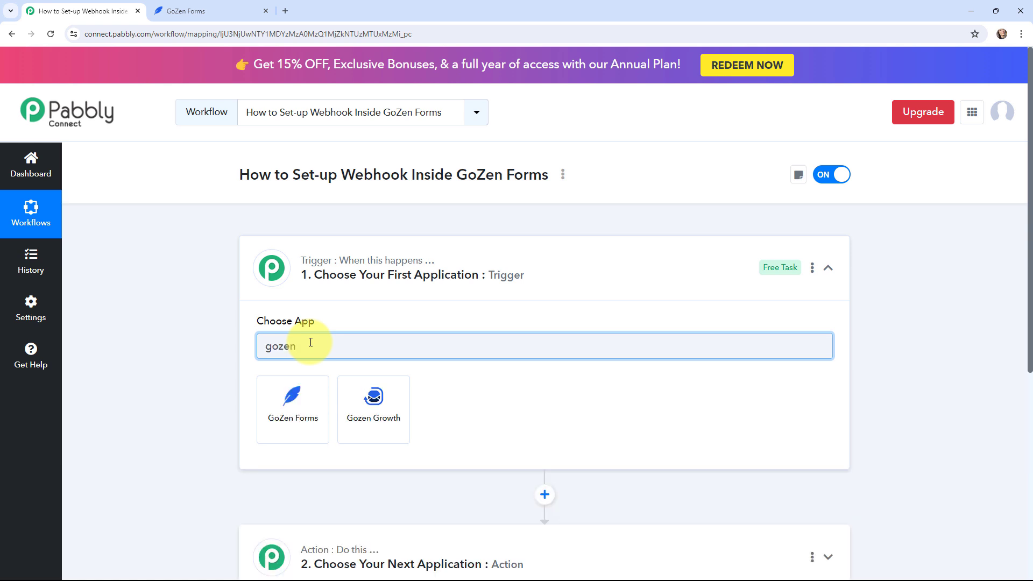
click(294, 396)
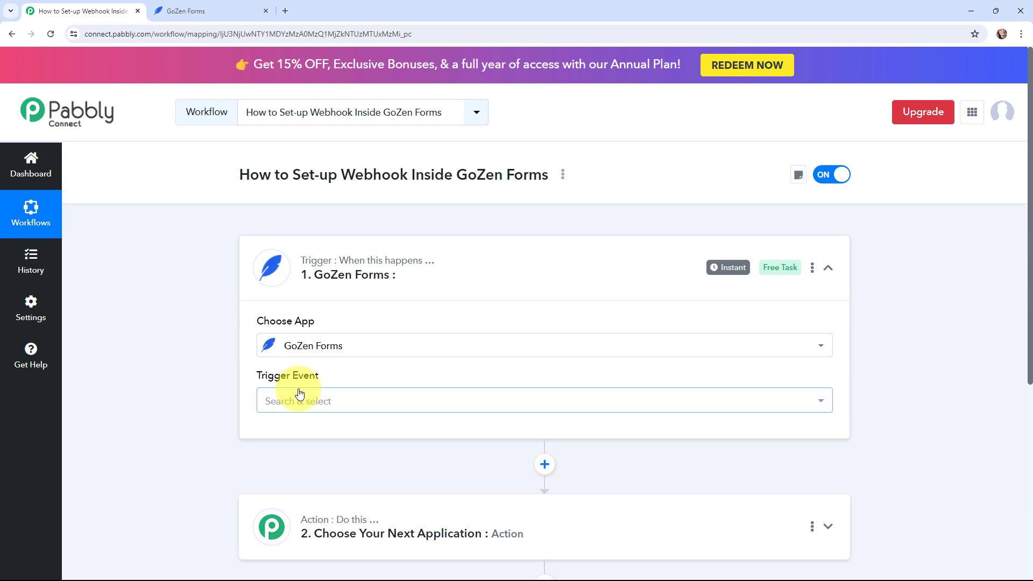
click(300, 404)
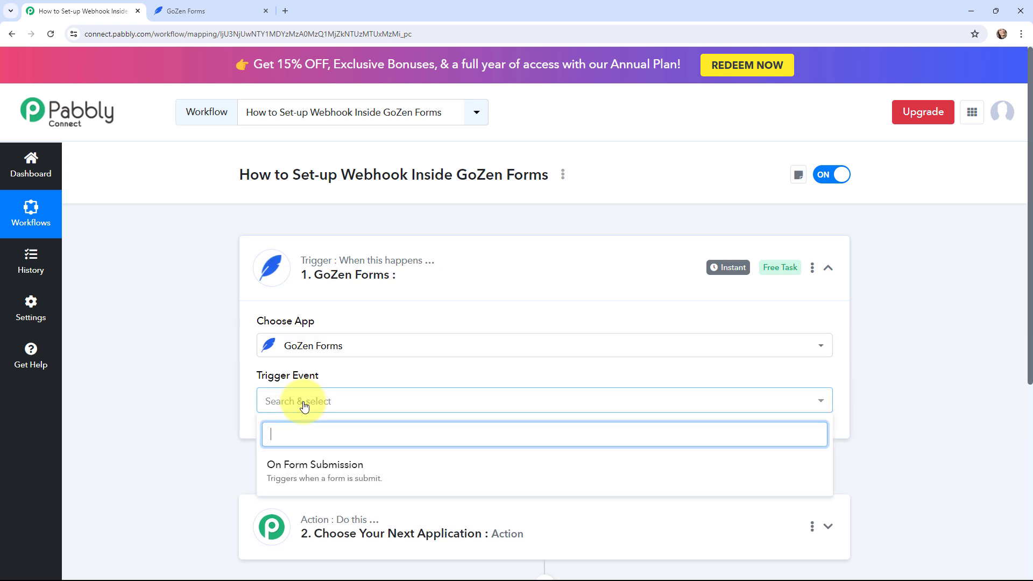
click(397, 471)
Scroll to and read the webhook setup instructions, then switch to the GoZen Forms workspace tab
scroll(179, 328, down, 1)
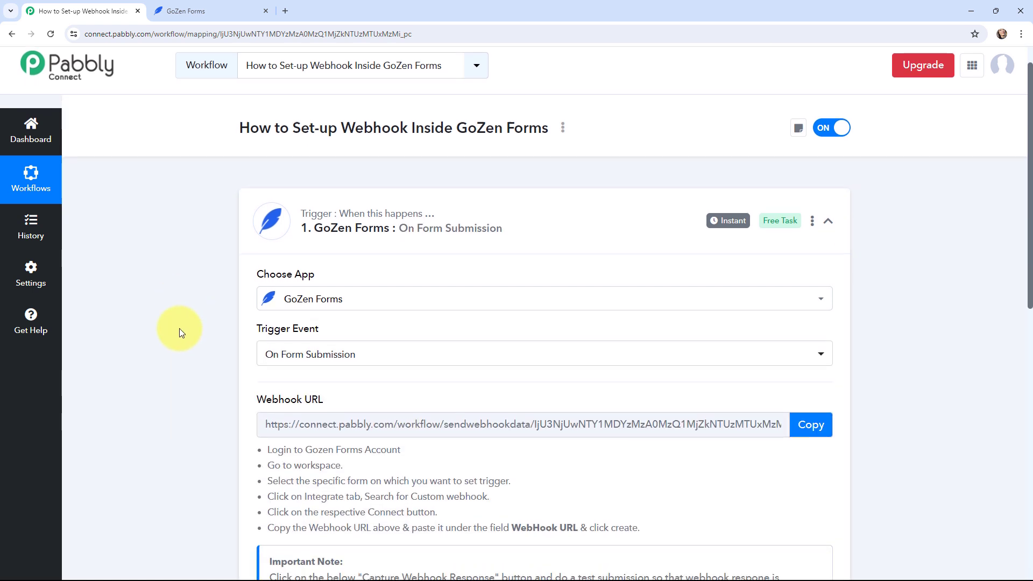
scroll(179, 328, down, 1)
mouse_move(270, 334)
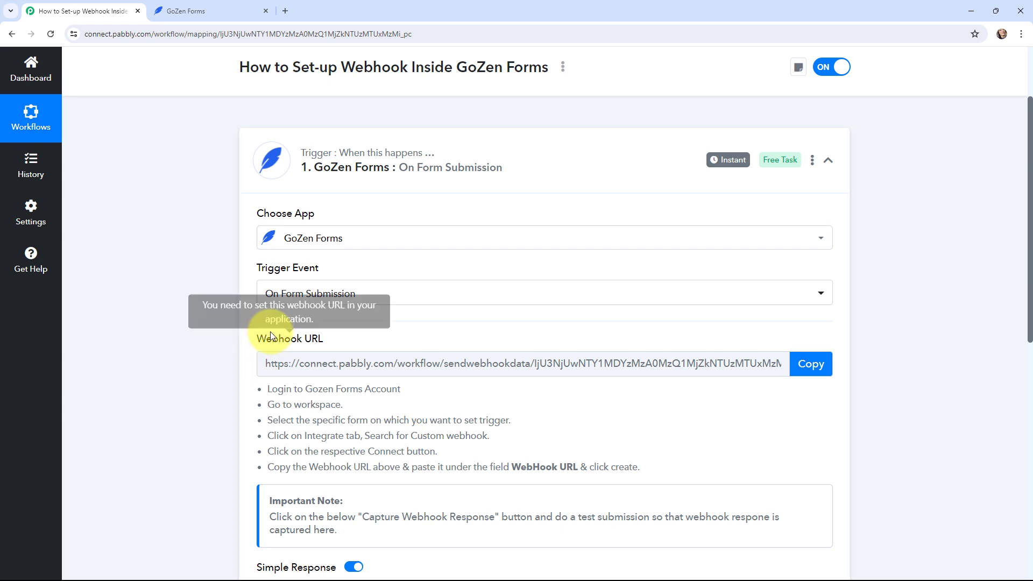
drag(259, 389, 652, 468)
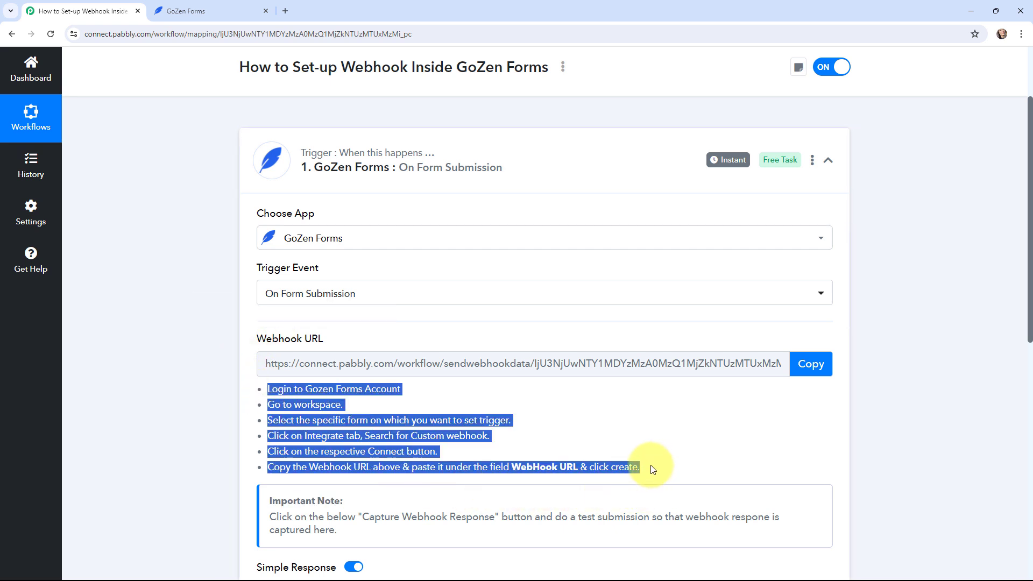
click(185, 363)
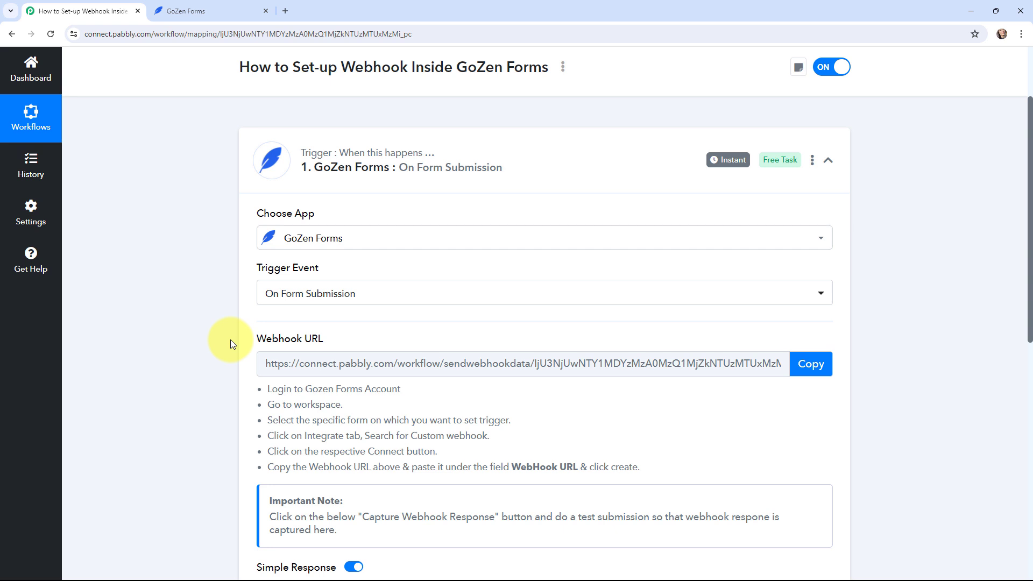
key(ctrl+Tab)
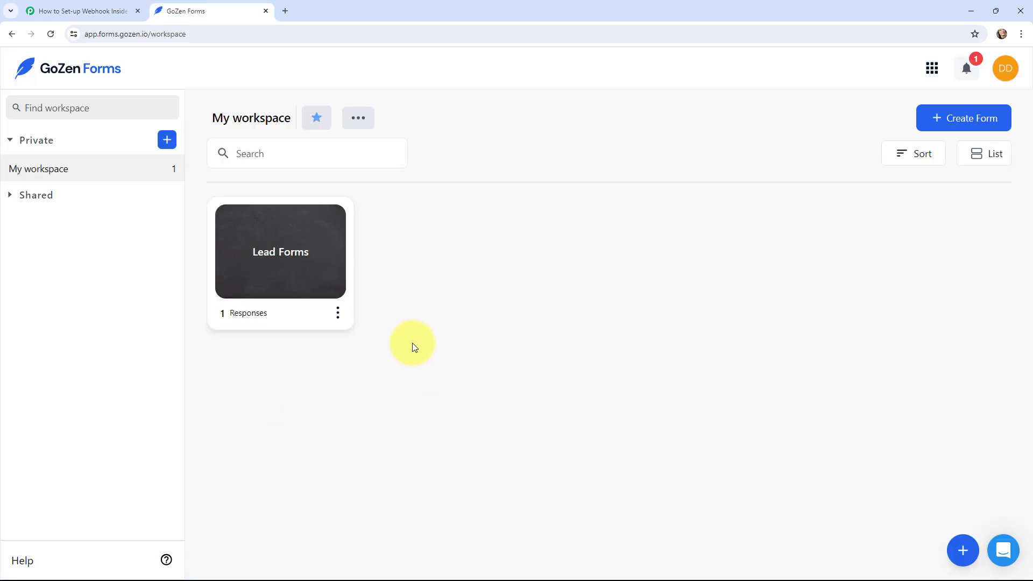
Open the Lead Forms card from My workspace in the GoZen Forms editor
click(99, 11)
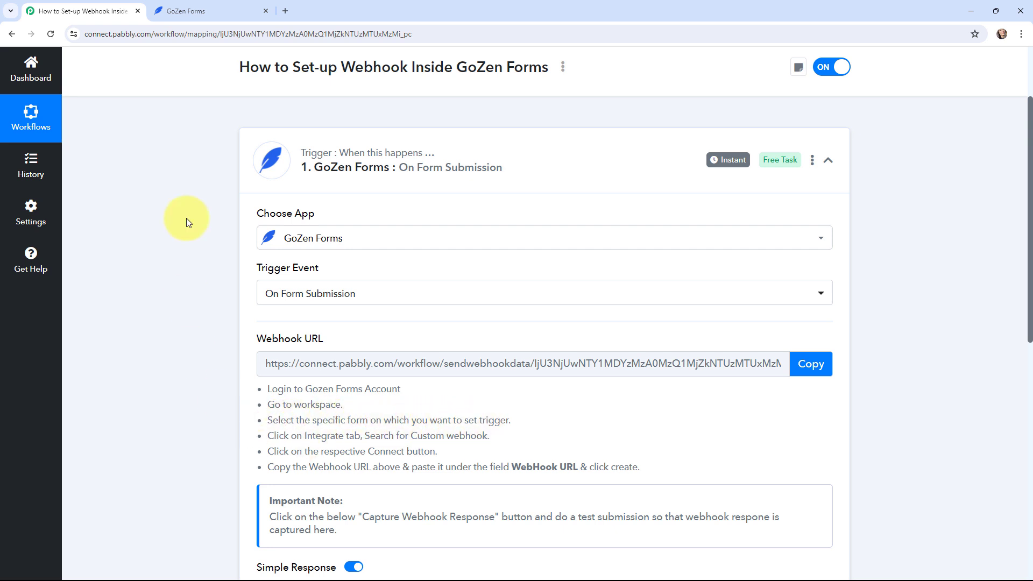
click(186, 11)
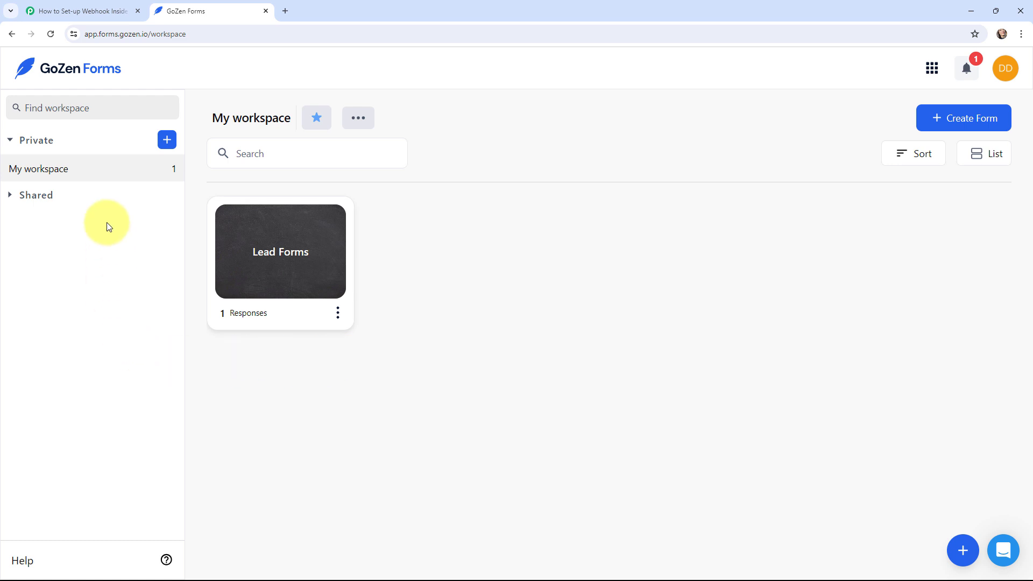
click(283, 257)
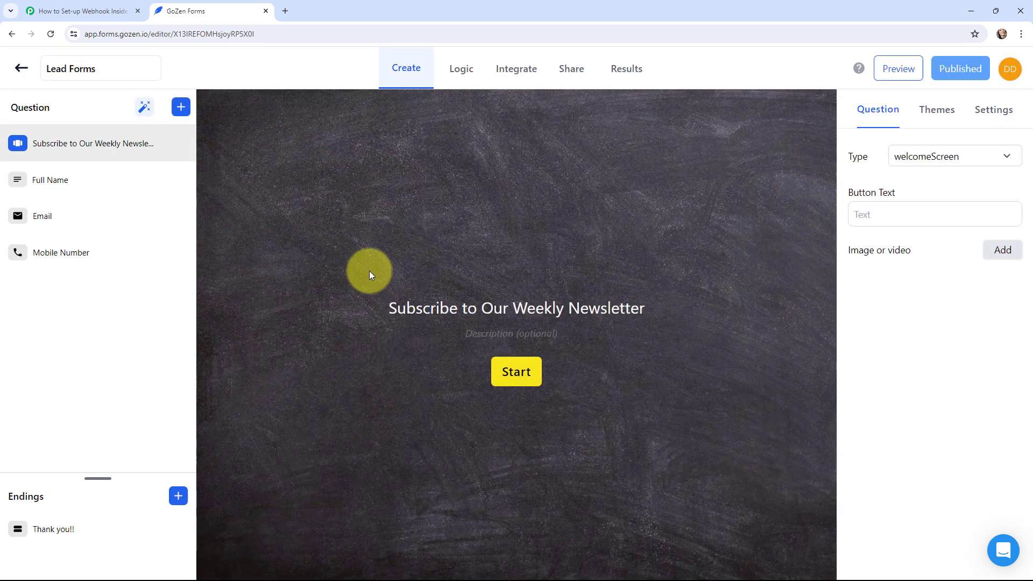
Create a Custom WebHook integration on Lead Forms using the webhook URL copied from Pabbly
click(512, 69)
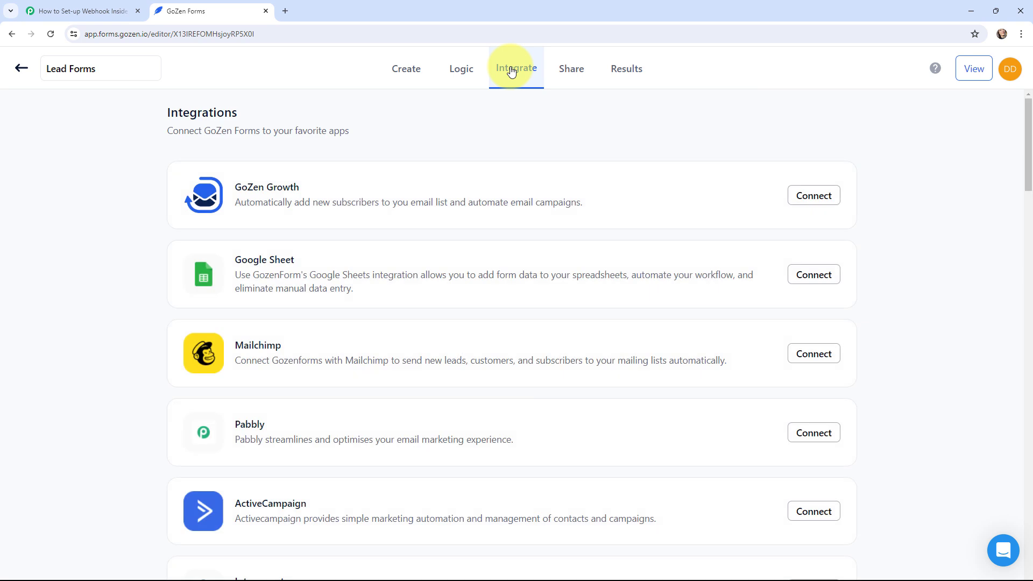
scroll(476, 251, down, 7)
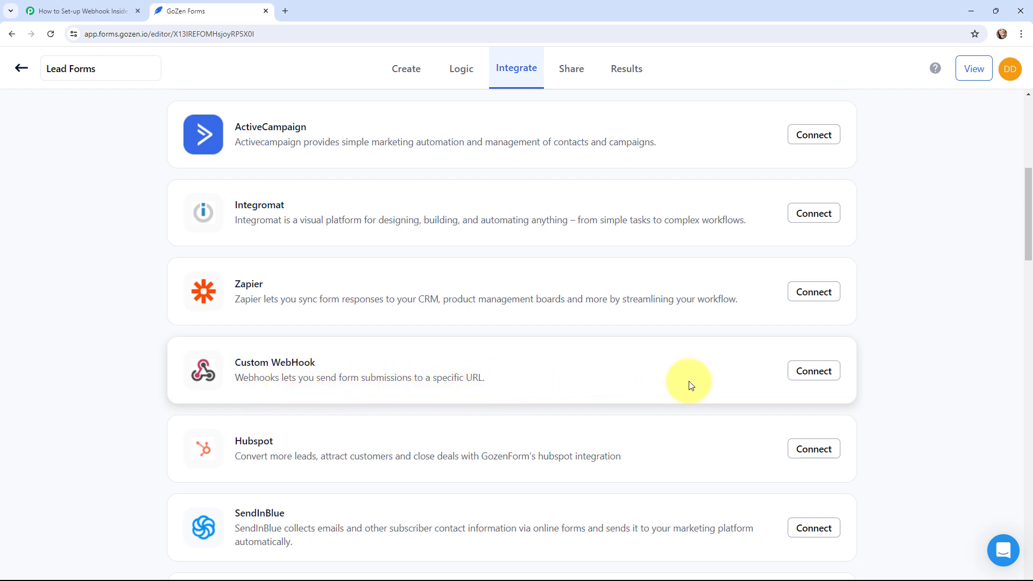
click(813, 372)
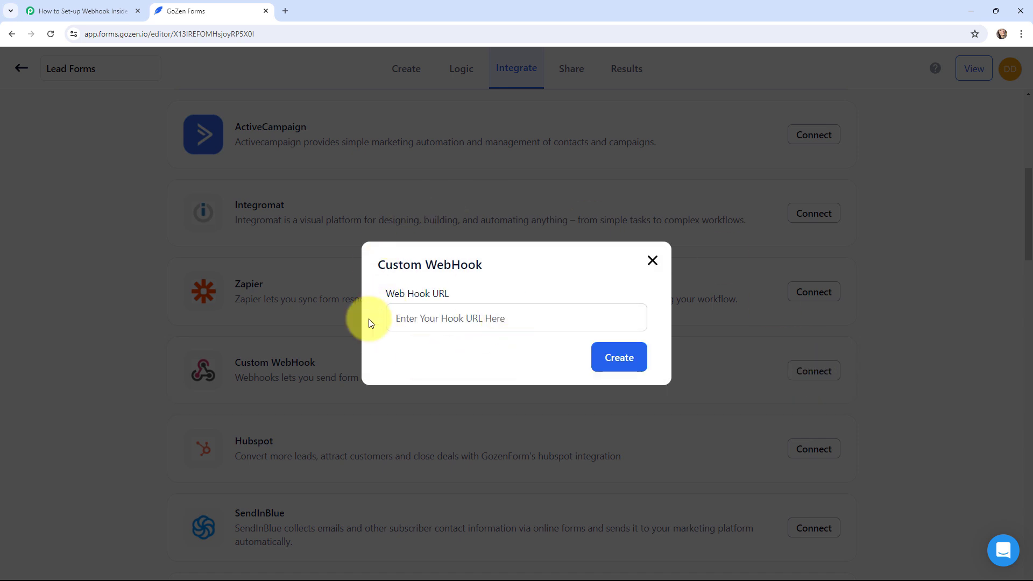
click(102, 10)
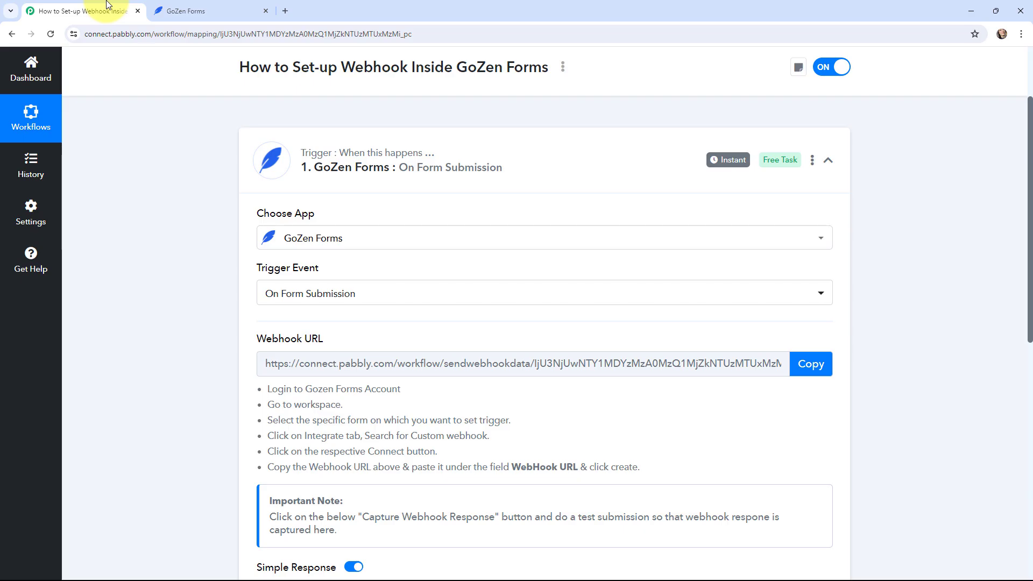
click(824, 363)
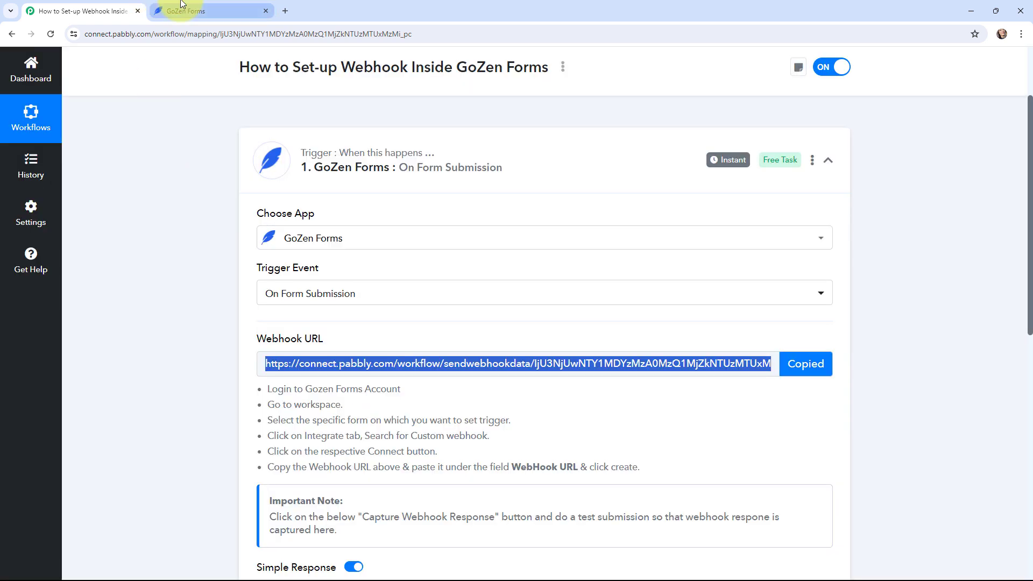
click(186, 11)
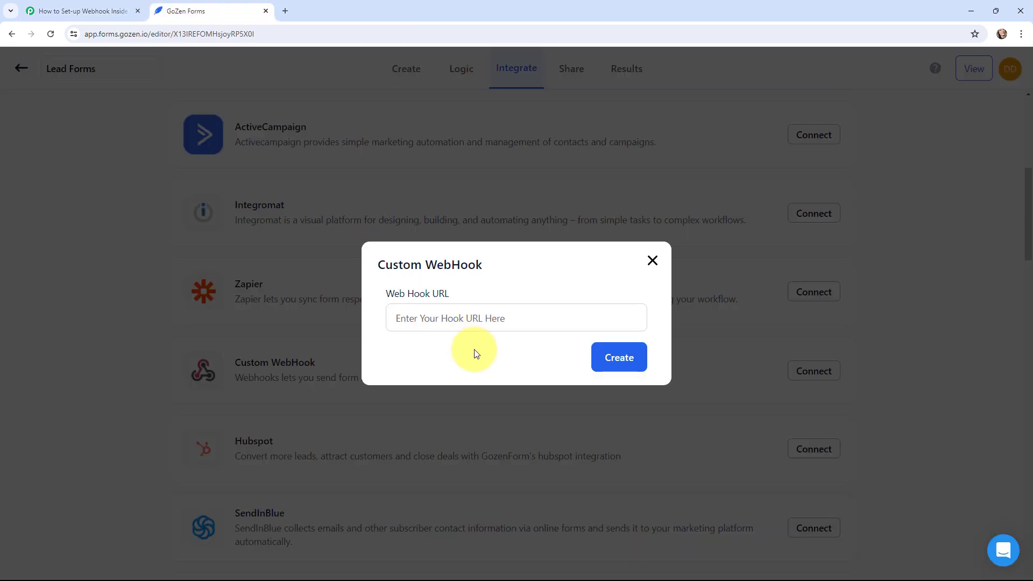
click(469, 321)
key(ctrl+v)
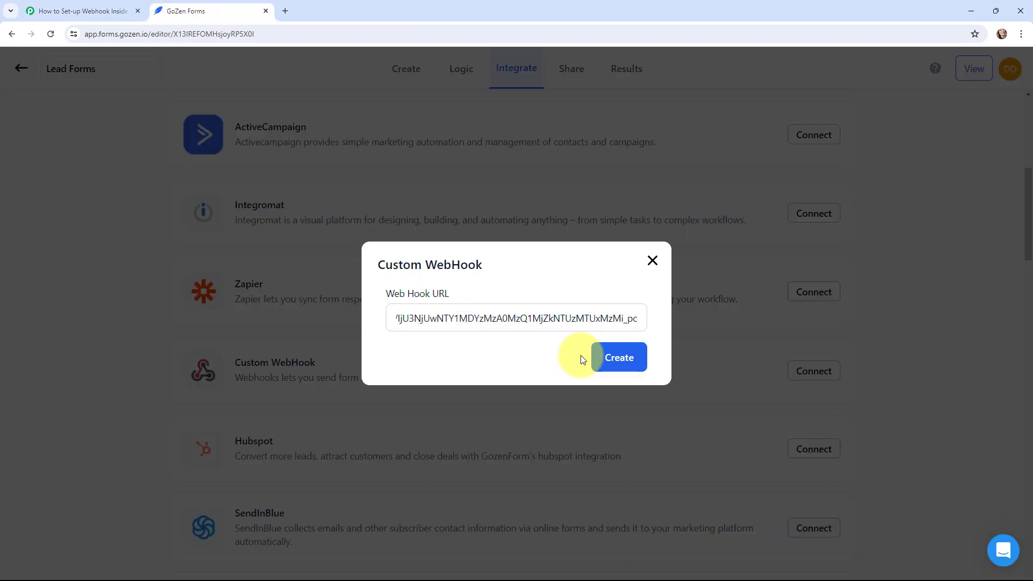
click(605, 356)
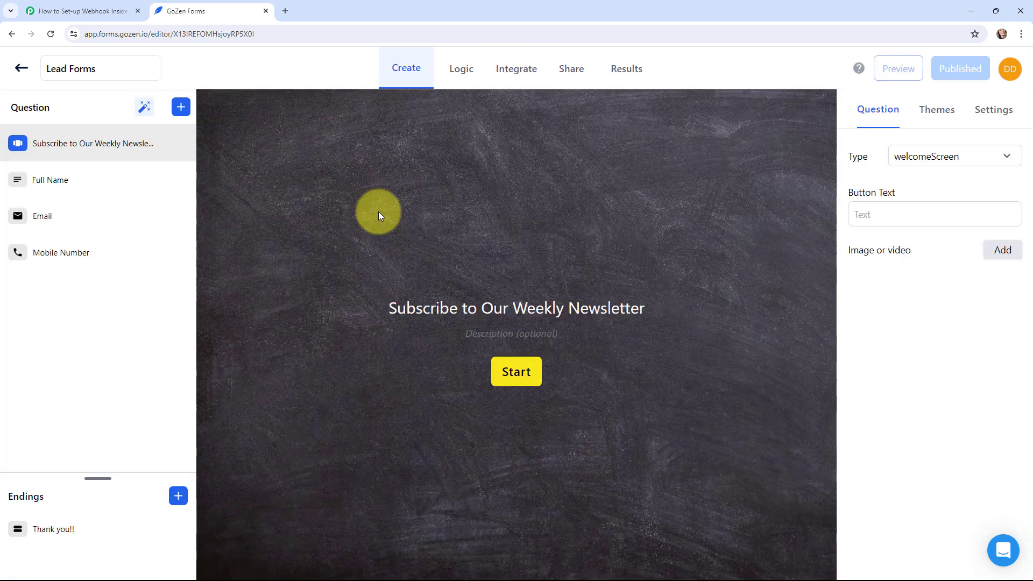
Copy the Lead Forms public link from the Share tab
click(567, 68)
click(875, 207)
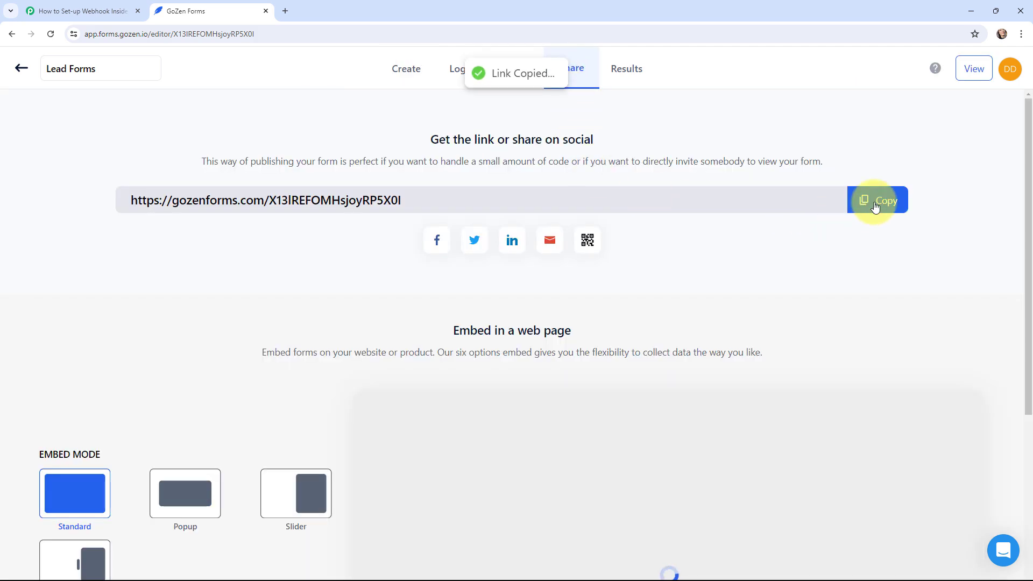
click(1020, 35)
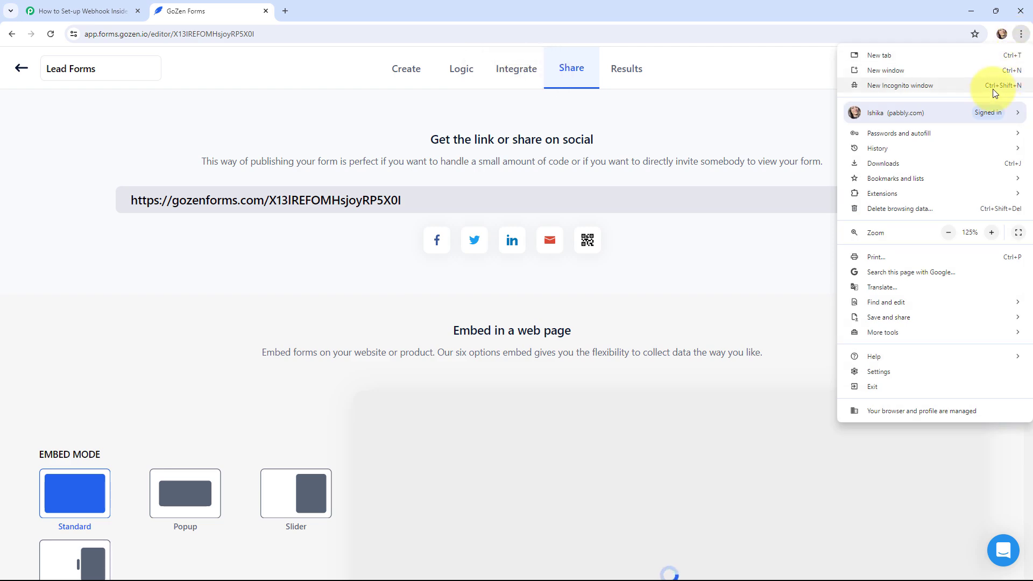
Load the copied form link in a new incognito window, then check the waiting Pabbly page
click(904, 86)
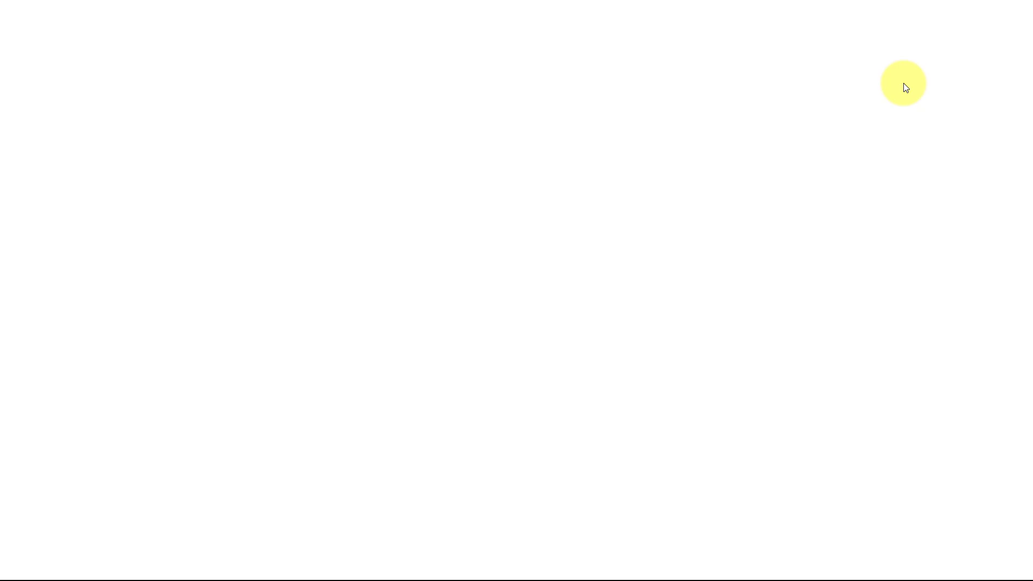
key(ctrl+v)
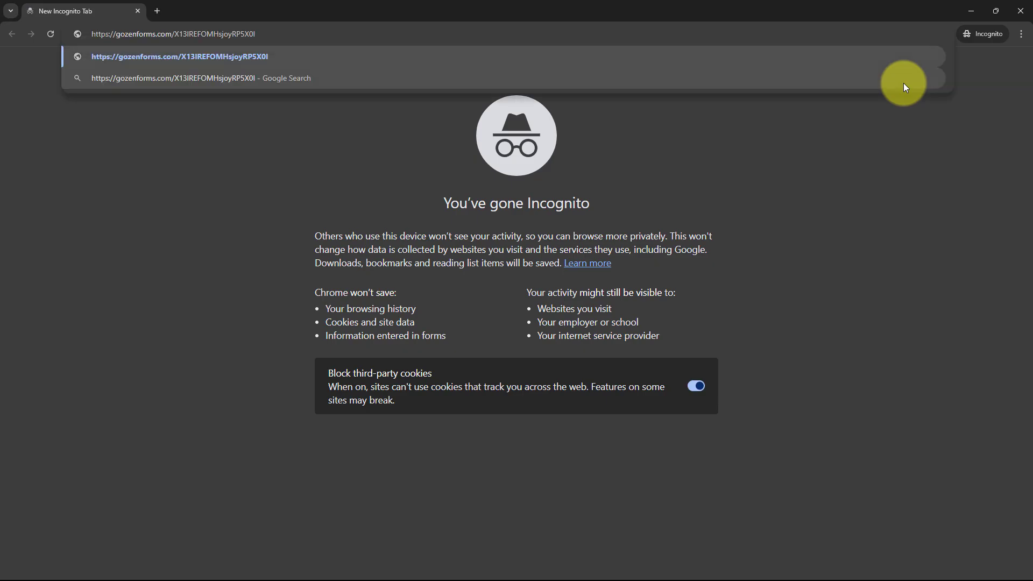
key(Return)
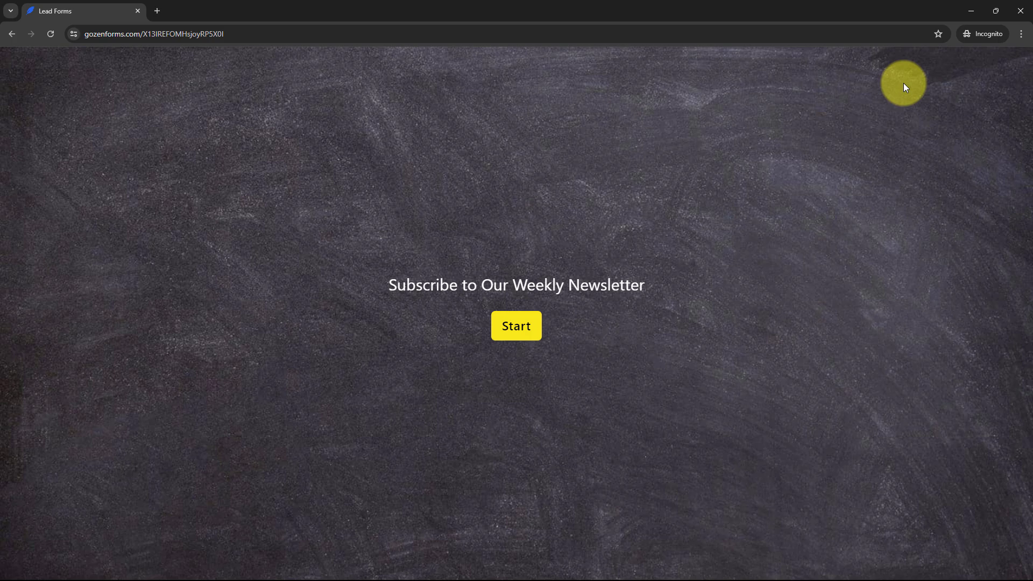
key(alt+Tab)
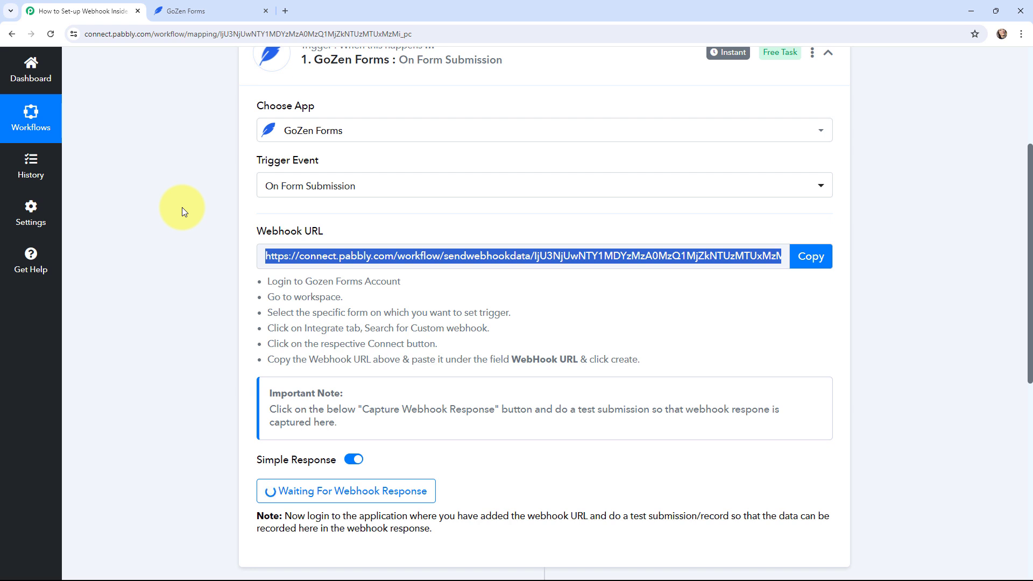
scroll(182, 208, up, 1)
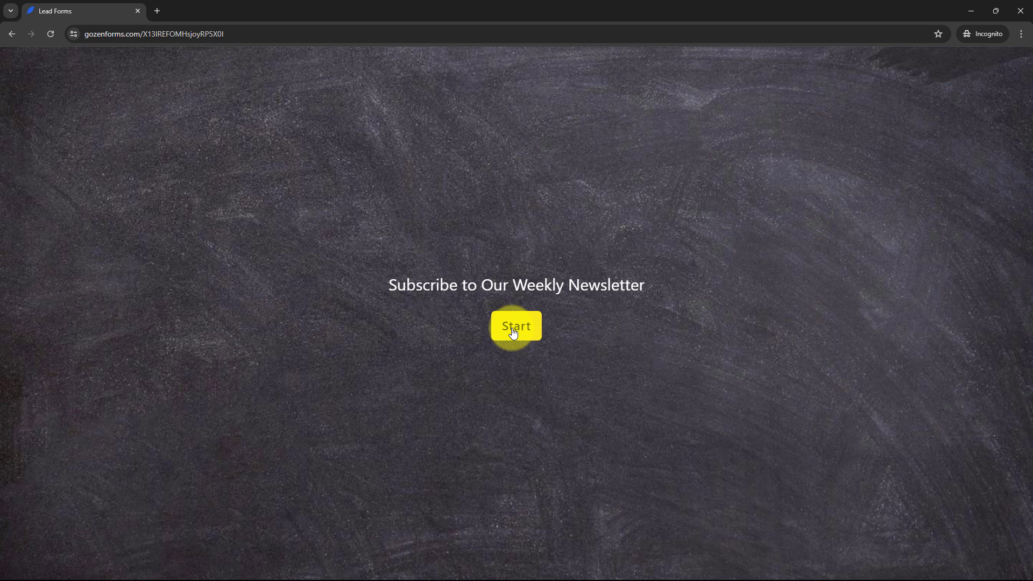
Start the form and enter a test full name and email address
click(512, 333)
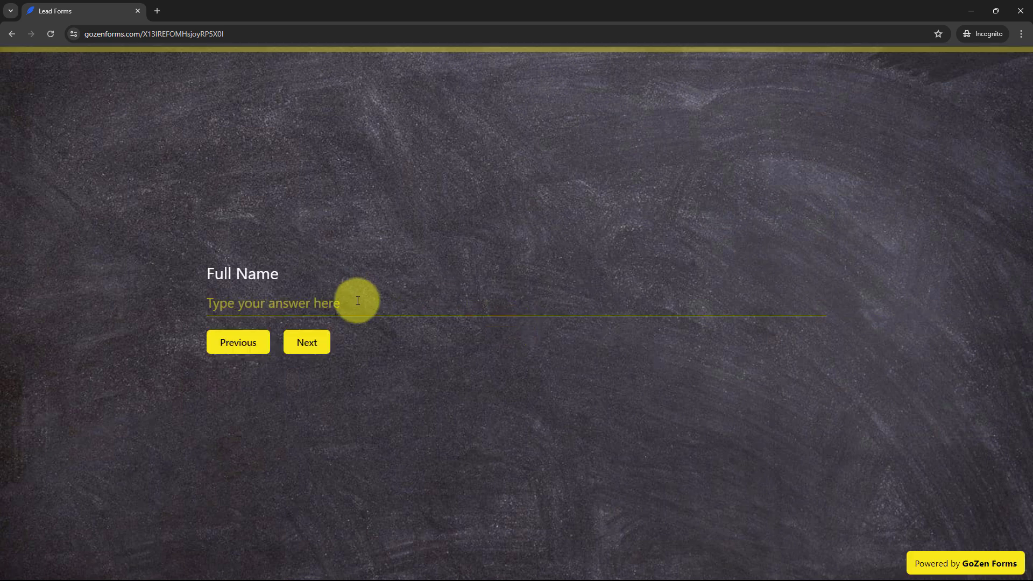
click(357, 304)
text(Curr)
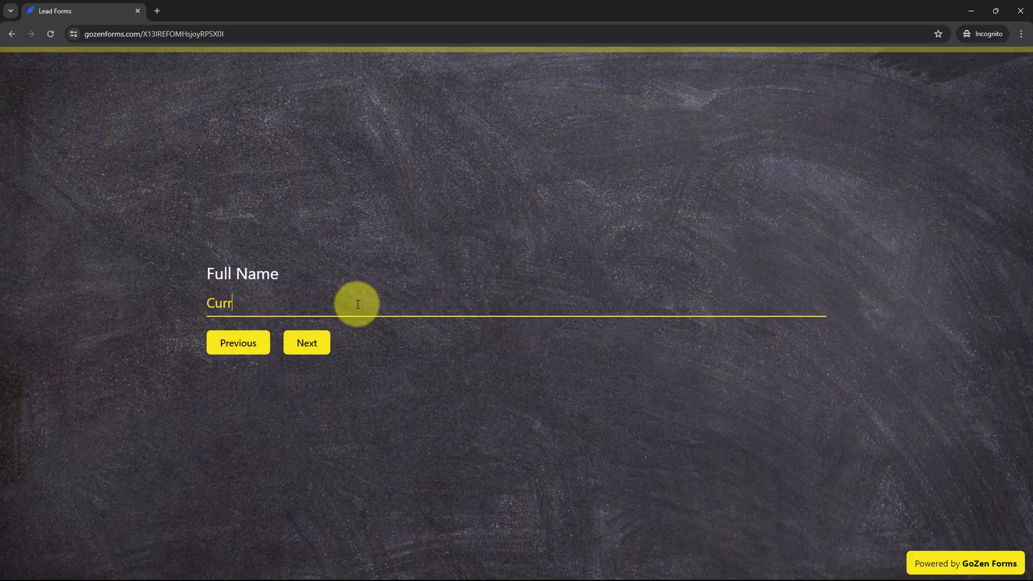
text(ent User)
key(Return)
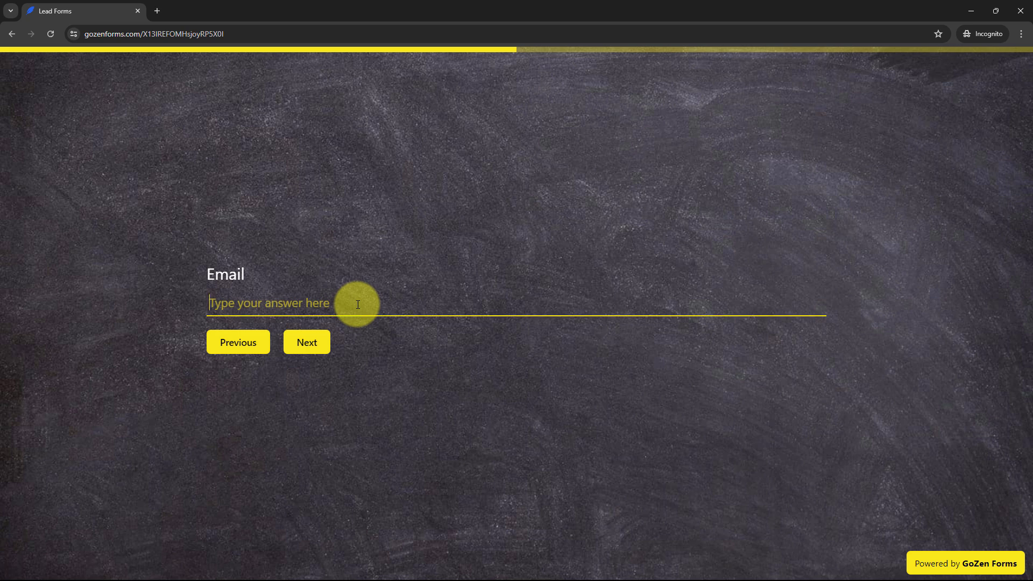
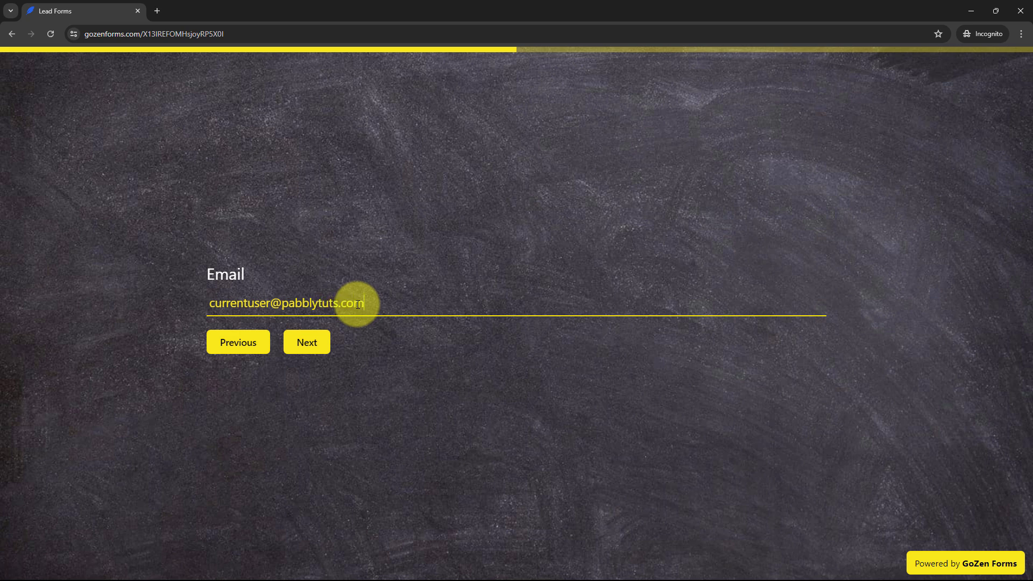
key(Return)
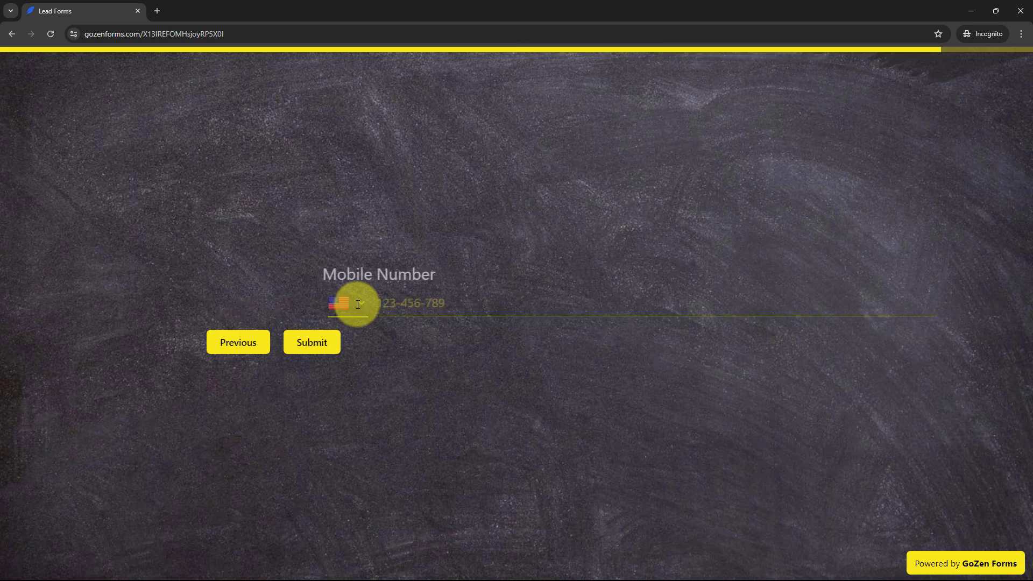
Choose India +91 as the country code, enter a test mobile number and submit
click(246, 303)
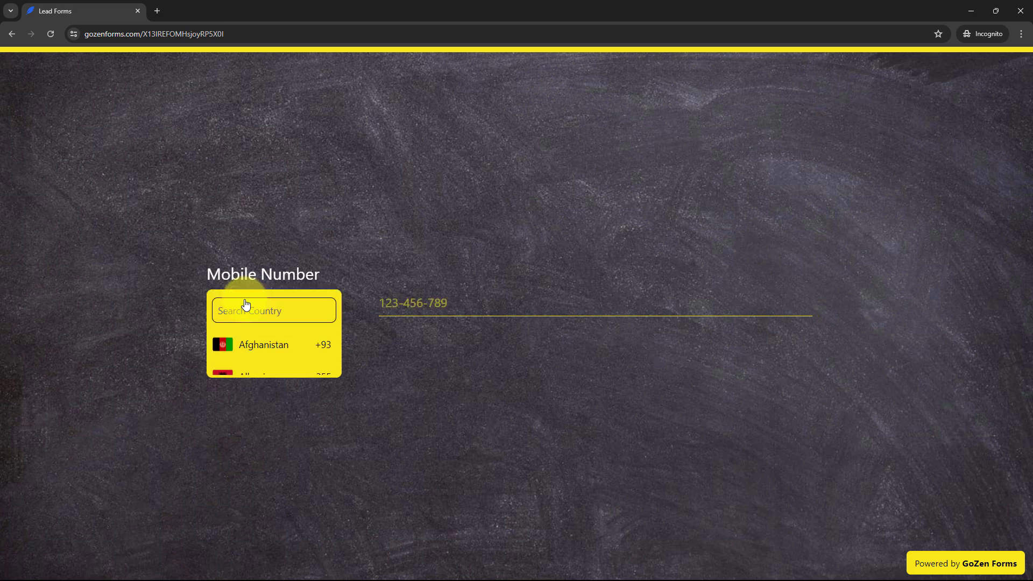
text(indi)
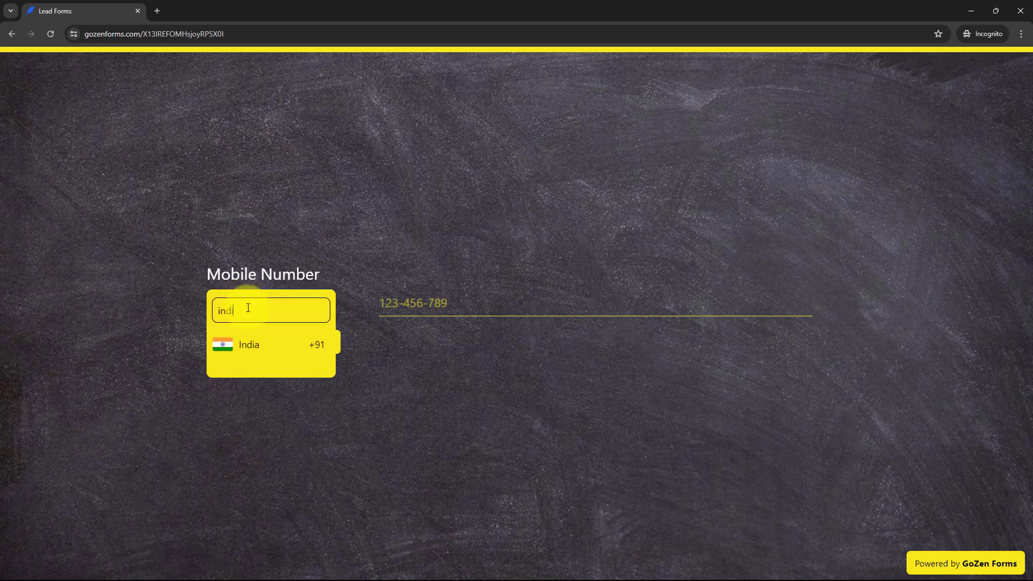
click(249, 345)
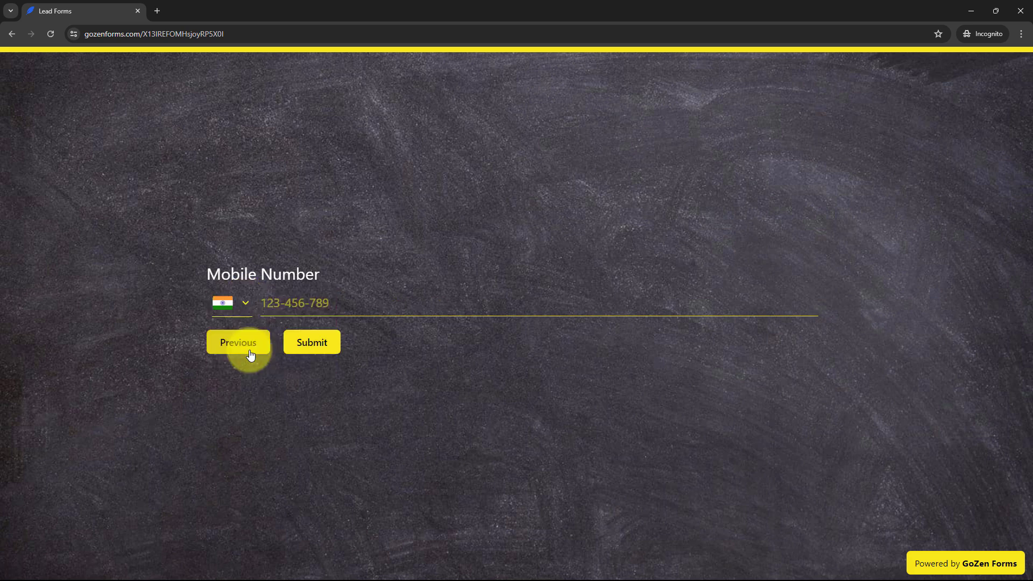
click(463, 297)
text(9090909090)
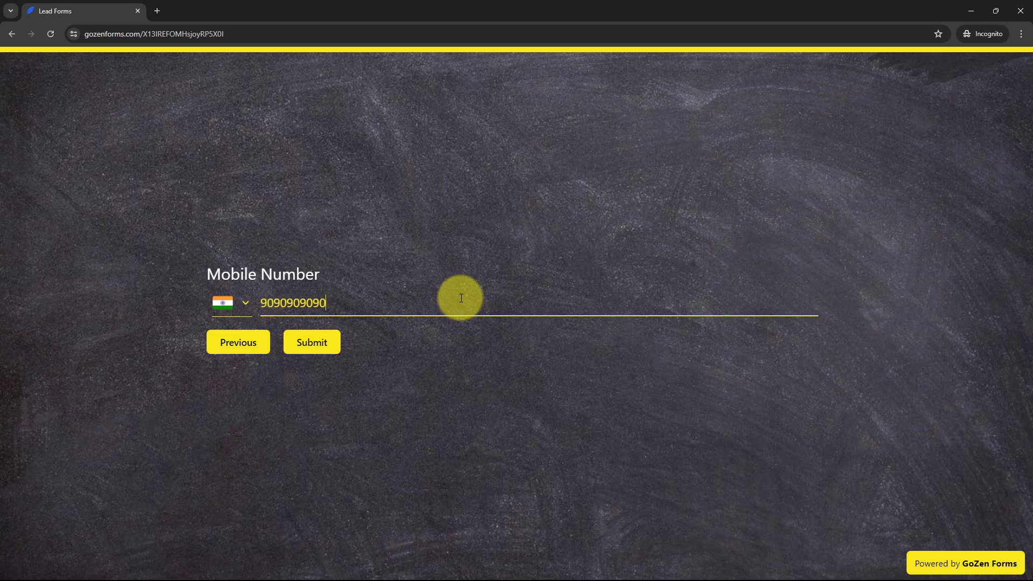
key(Return)
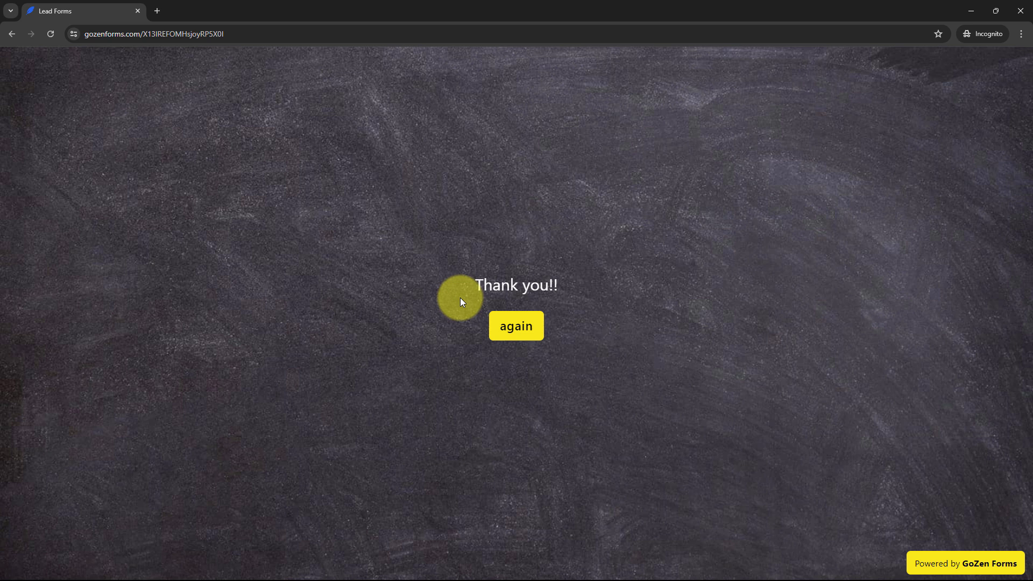
Check the new response in GoZen Forms, then return to the Pabbly workflow tab
key(alt+Tab)
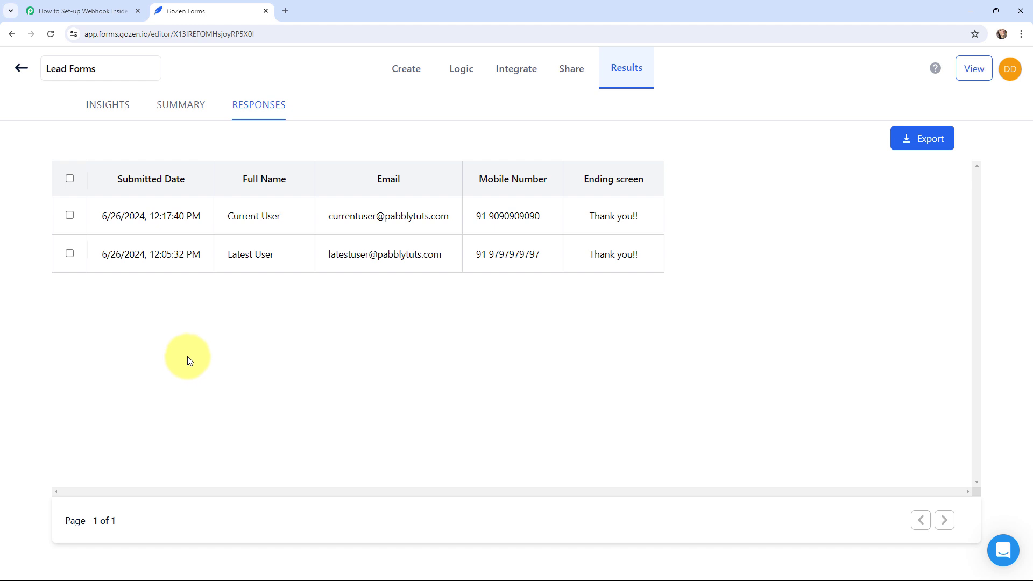
click(98, 7)
scroll(170, 223, down, 5)
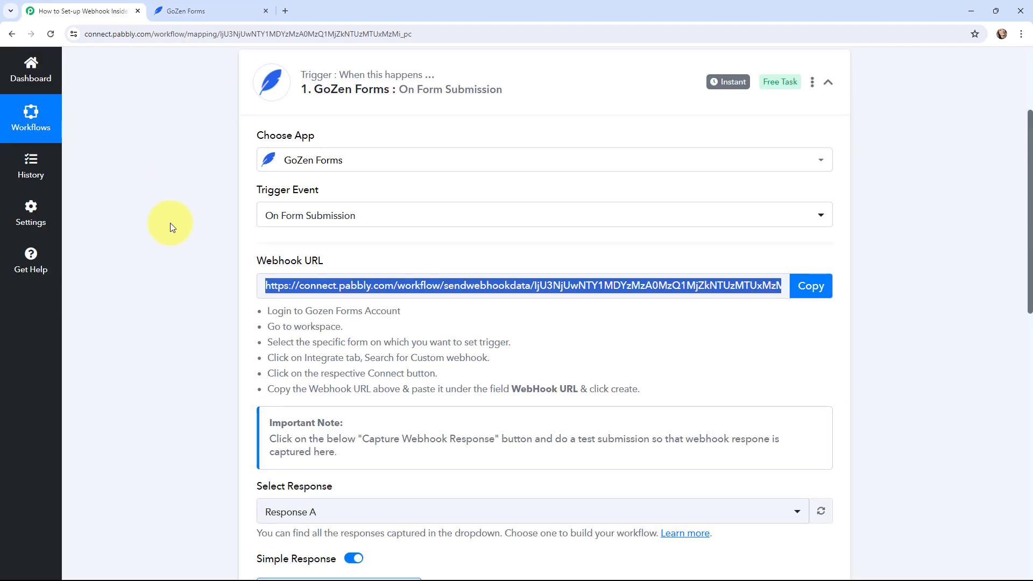
scroll(170, 223, up, 2)
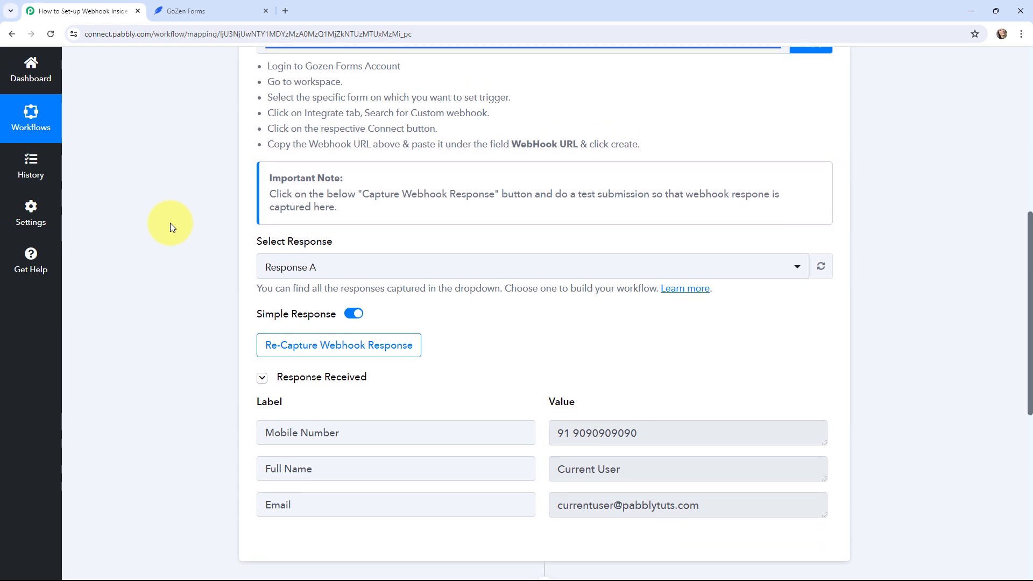
scroll(170, 223, down, 2)
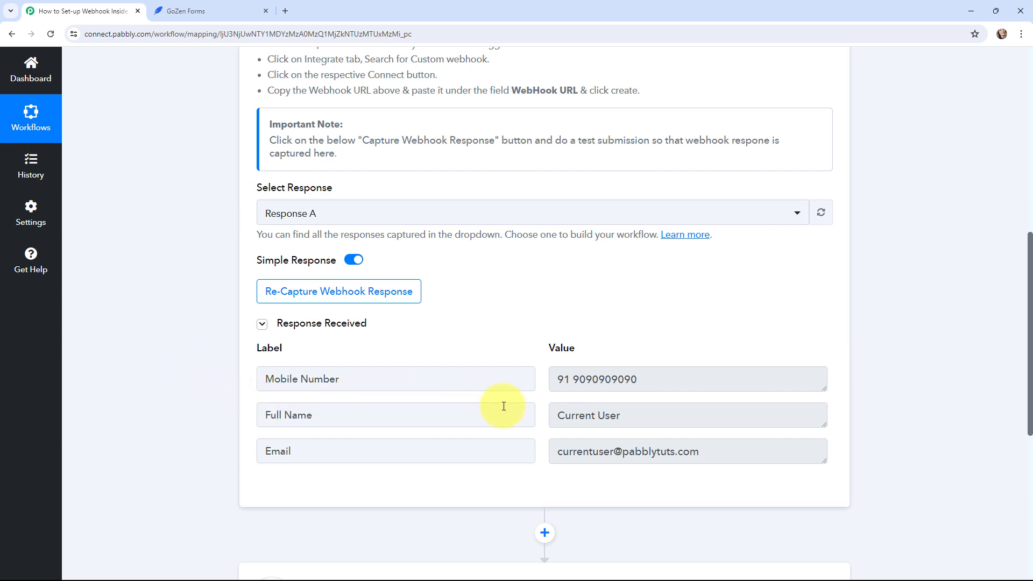
click(555, 382)
drag(554, 382, 662, 383)
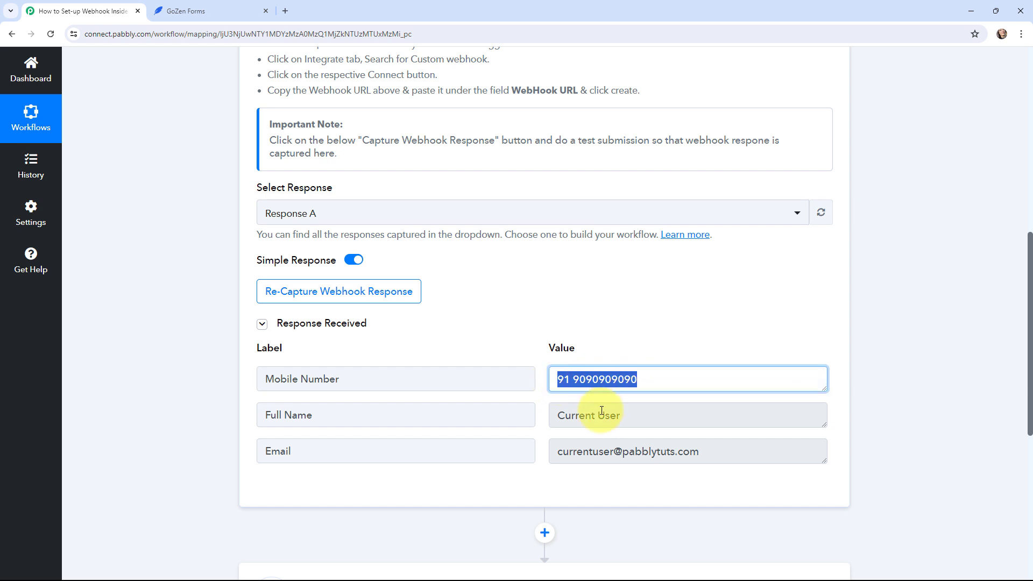
drag(565, 415, 737, 454)
click(179, 369)
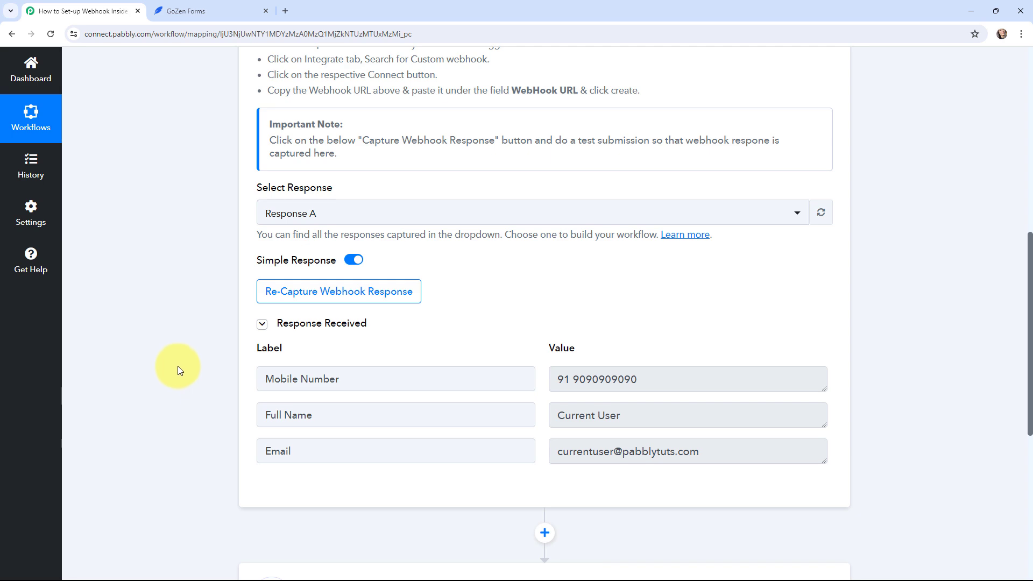
scroll(177, 366, up, 5)
scroll(177, 366, up, 4)
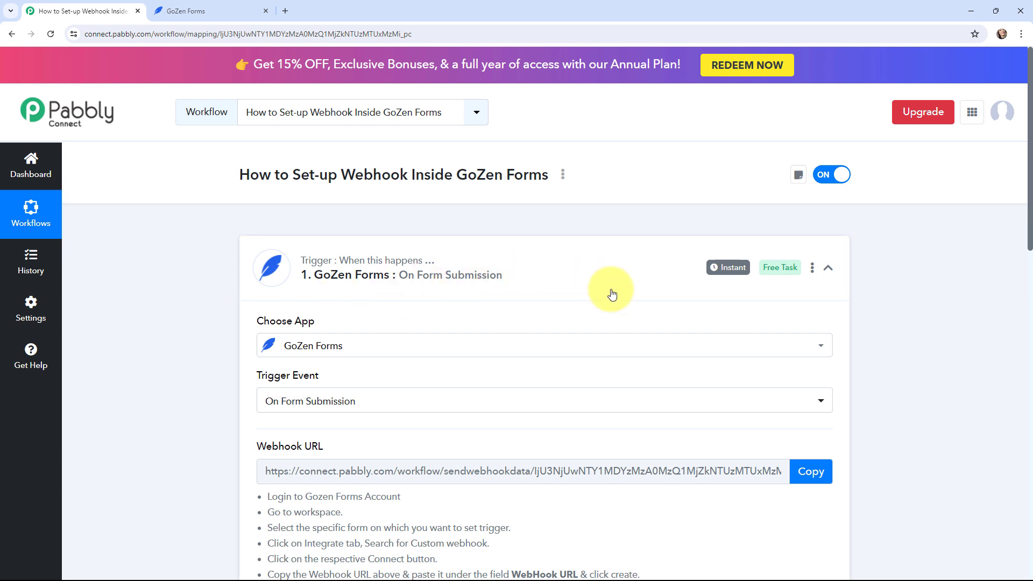
Collapse the GoZen Forms trigger card, then expand and re-collapse the Action step card
mouse_move(724, 277)
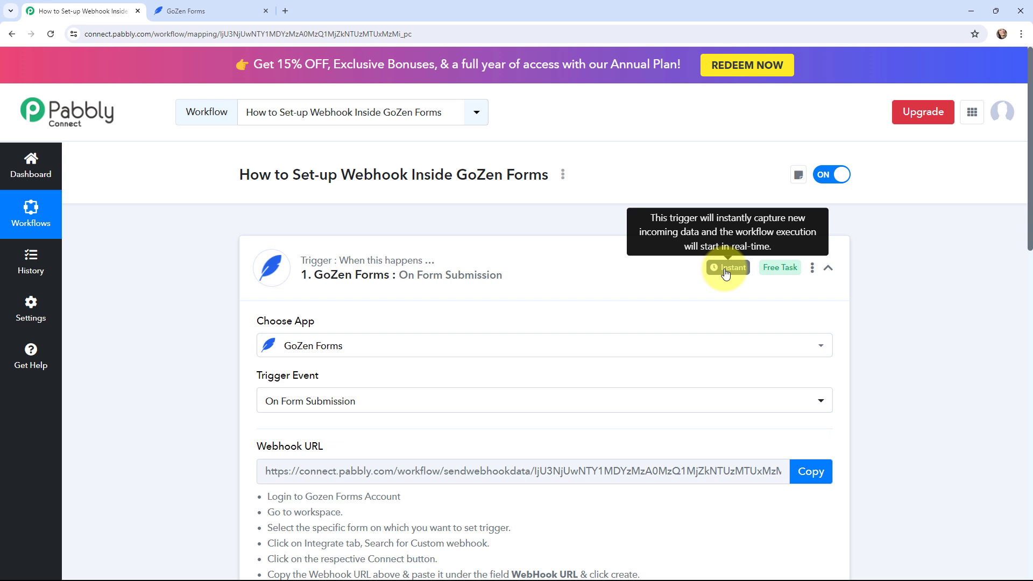
click(247, 255)
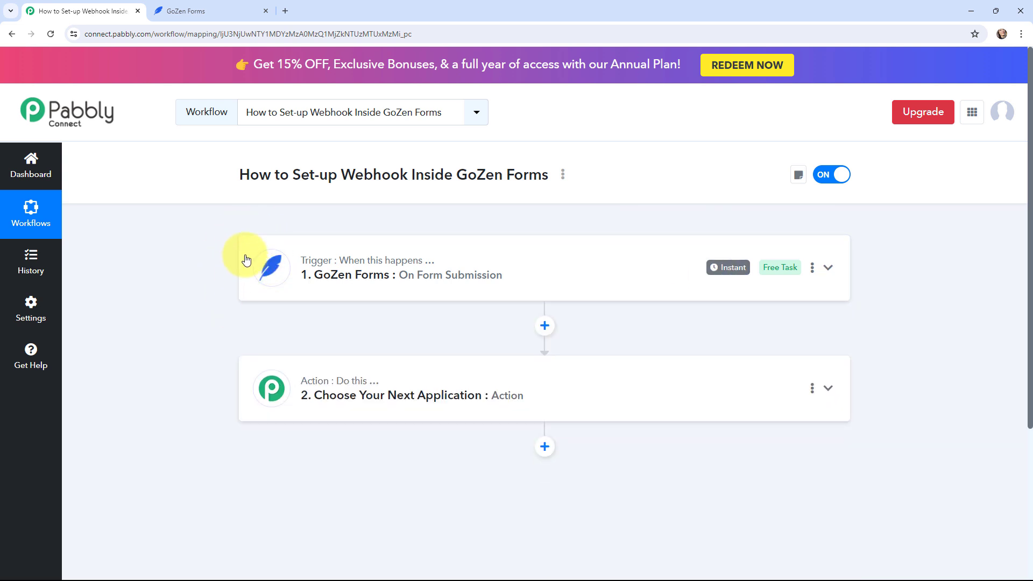
click(252, 384)
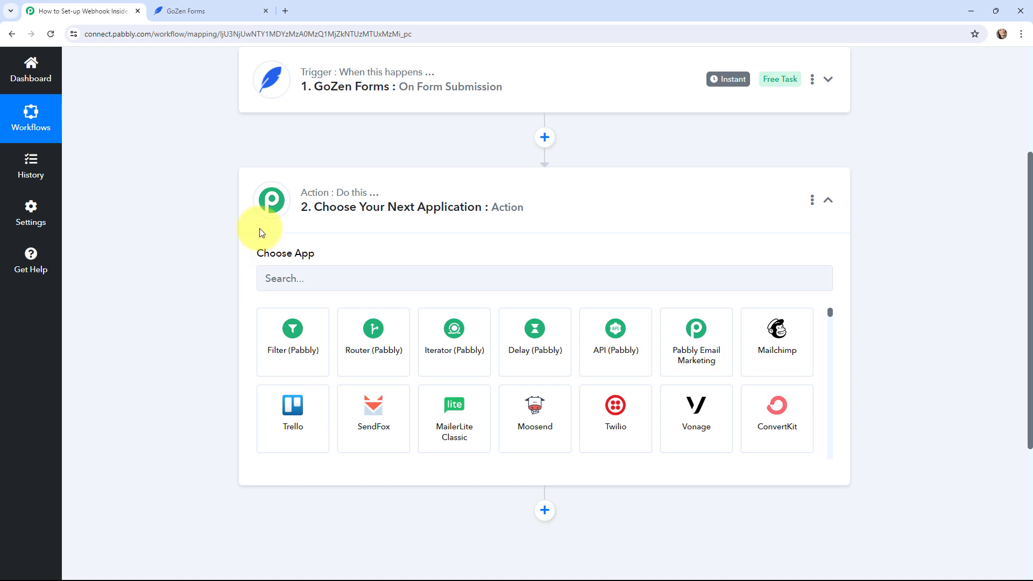
click(270, 201)
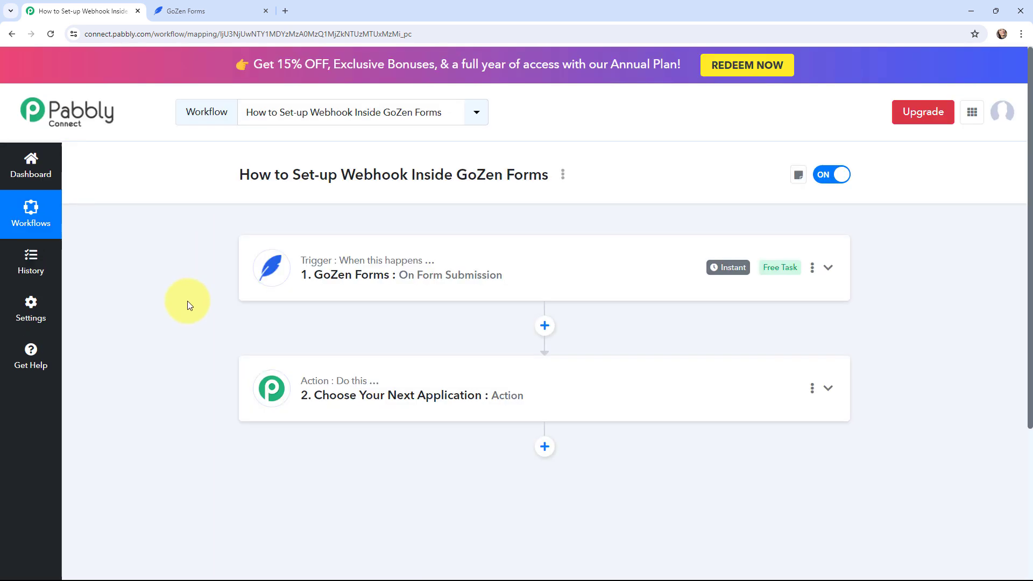